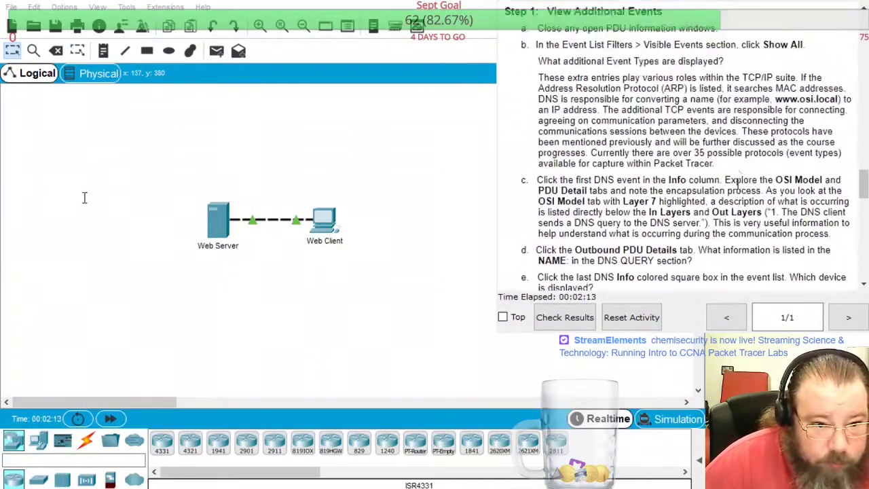
# - Scroll the instructions back up to the Background and Part 1 headings
pyautogui.scroll(15, 679, 180)
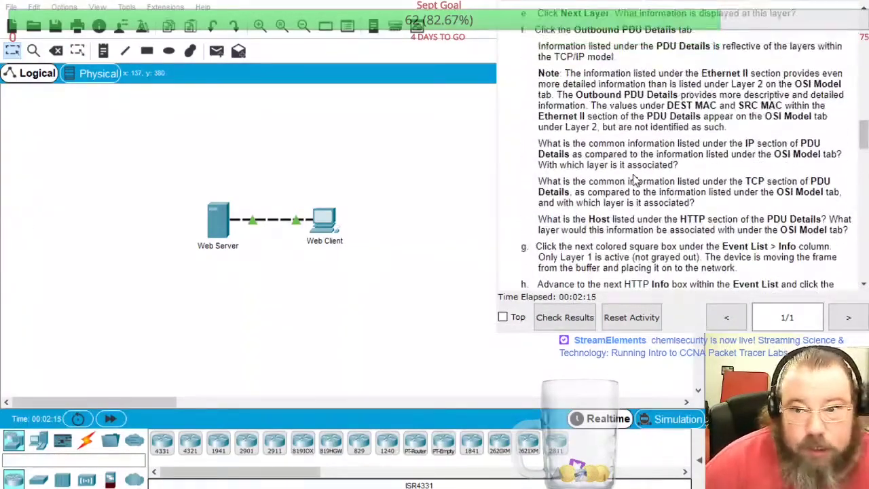
pyautogui.scroll(15, 634, 178)
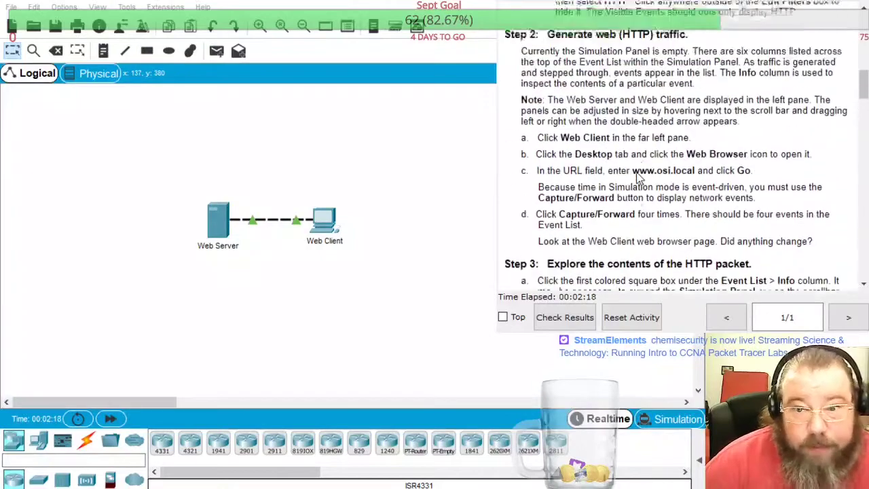
pyautogui.scroll(5, 639, 178)
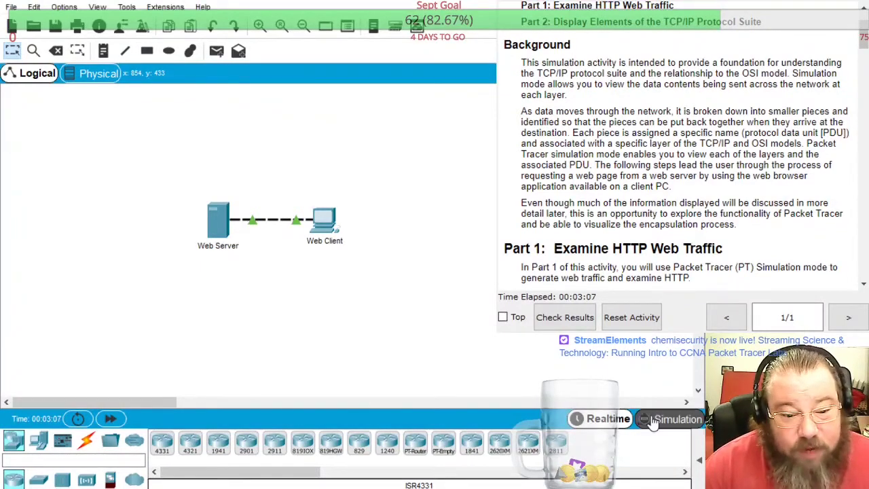
# - Switch to Simulation mode and scroll the instructions to Step 2, Generate web (HTTP) traffic
pyautogui.click(653, 423)
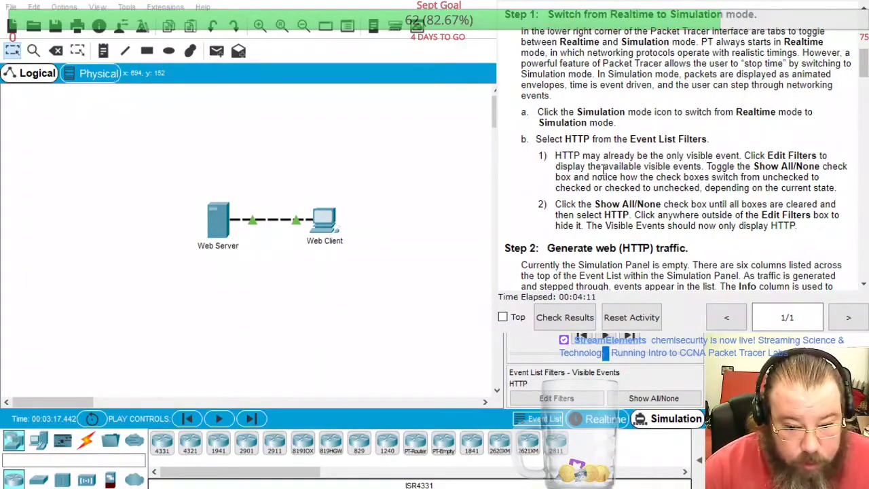
pyautogui.scroll(-5, 603, 171)
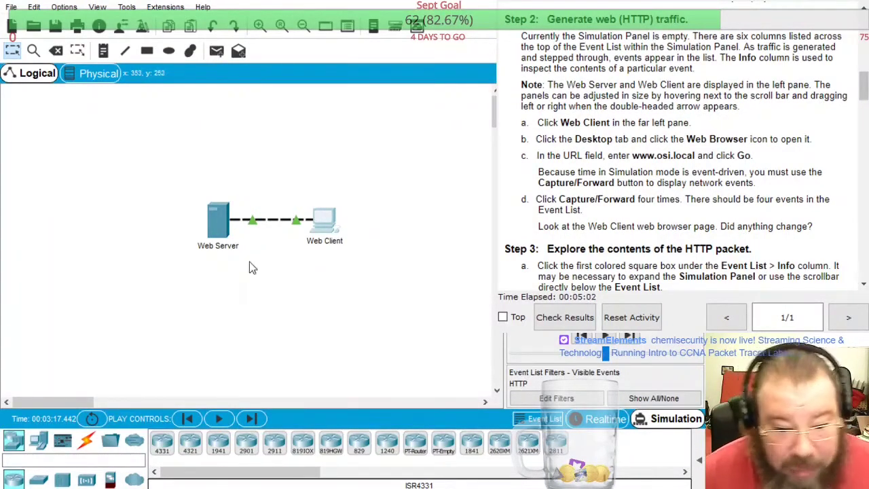
pyautogui.click(330, 226)
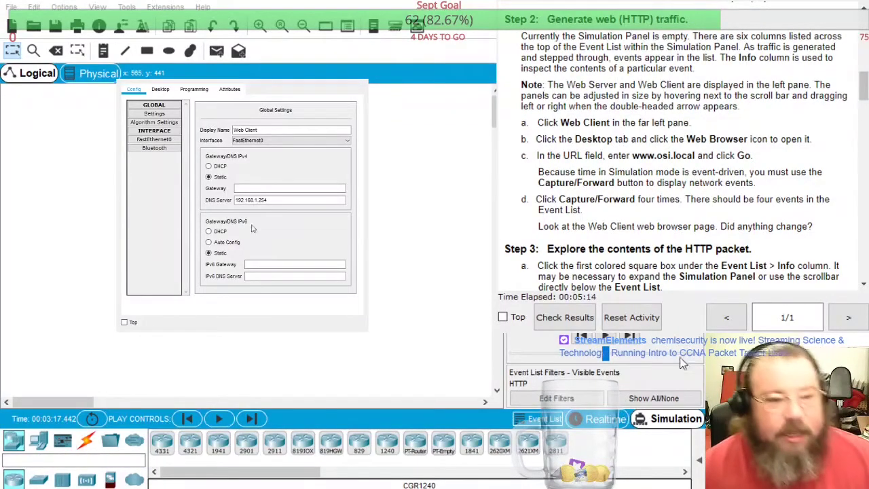
pyautogui.click(163, 91)
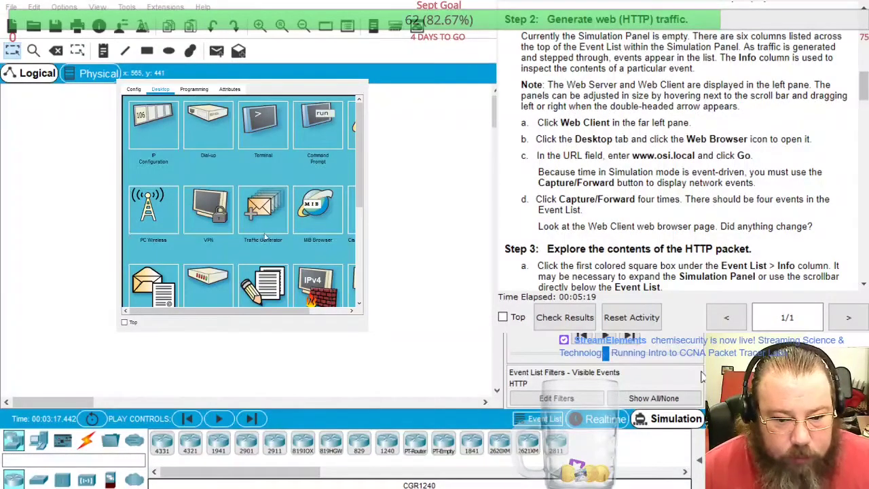
pyautogui.moveTo(275, 310); pyautogui.dragTo(312, 311)
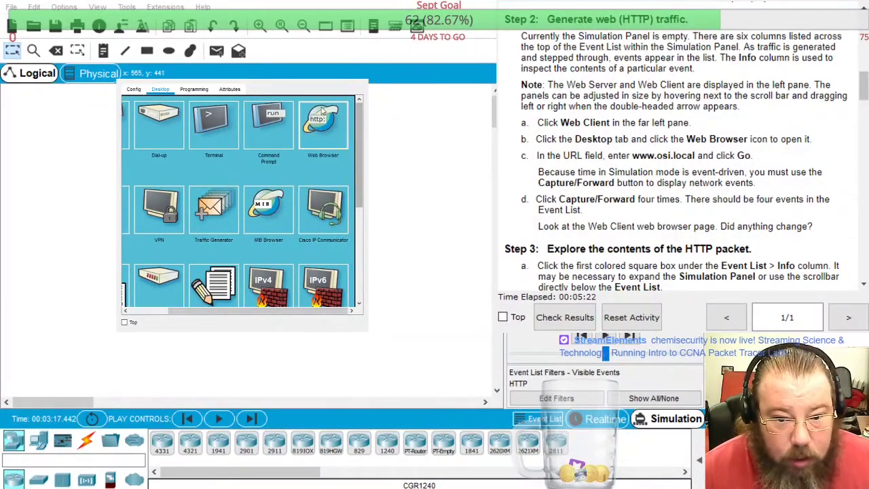
pyautogui.click(294, 160)
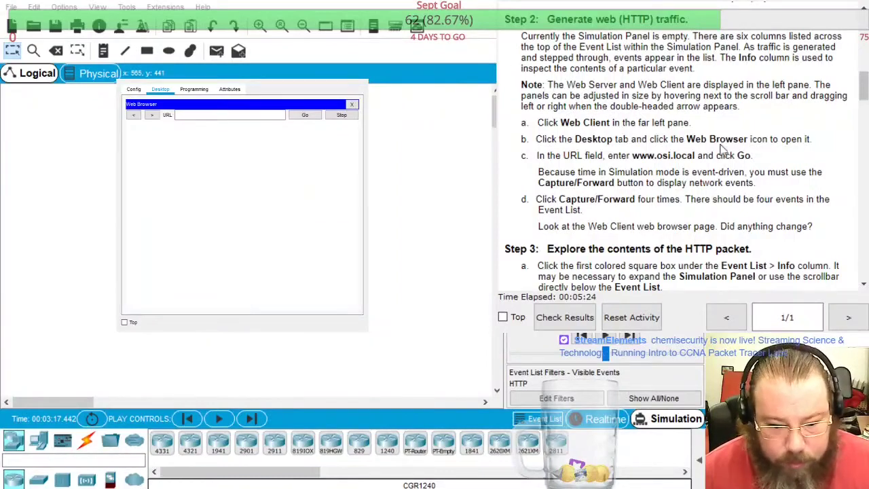
pyautogui.click(209, 115)
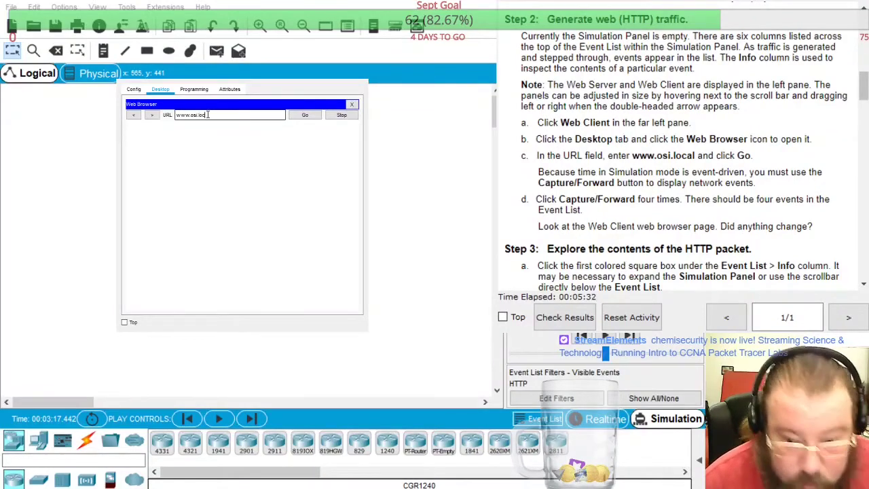
pyautogui.write('www.osi.local')
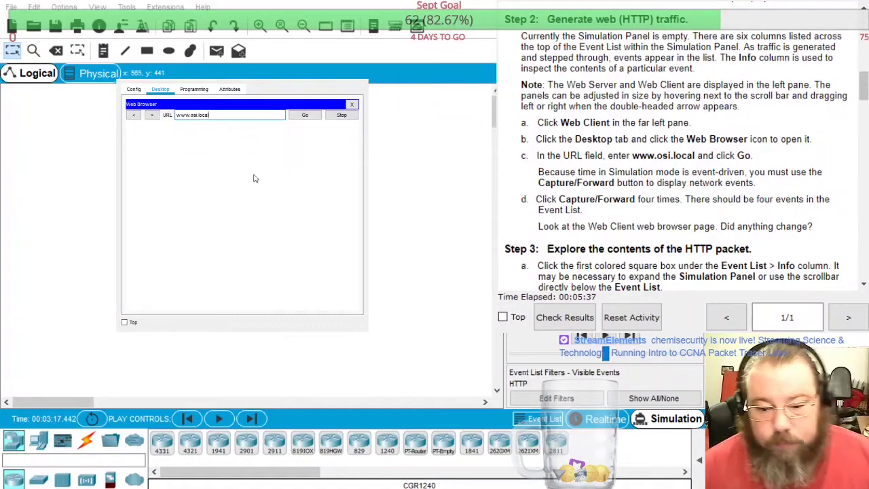
pyautogui.click(305, 115)
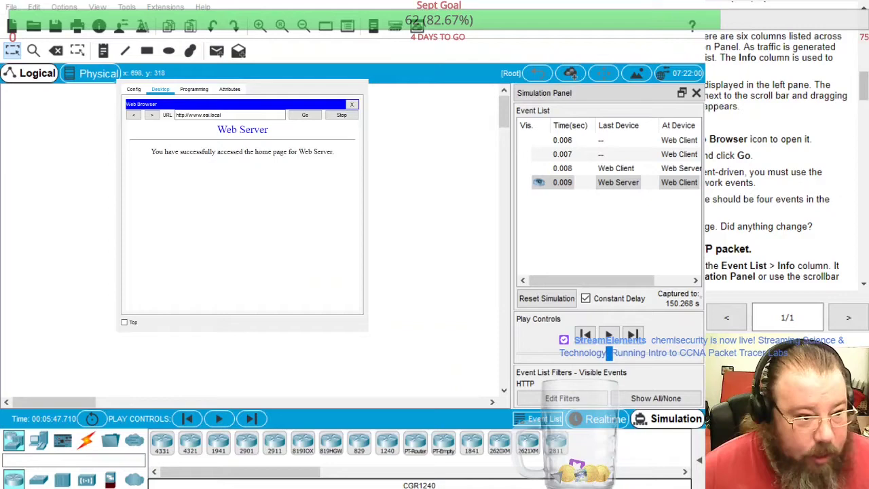
pyautogui.moveTo(245, 83); pyautogui.dragTo(273, 319)
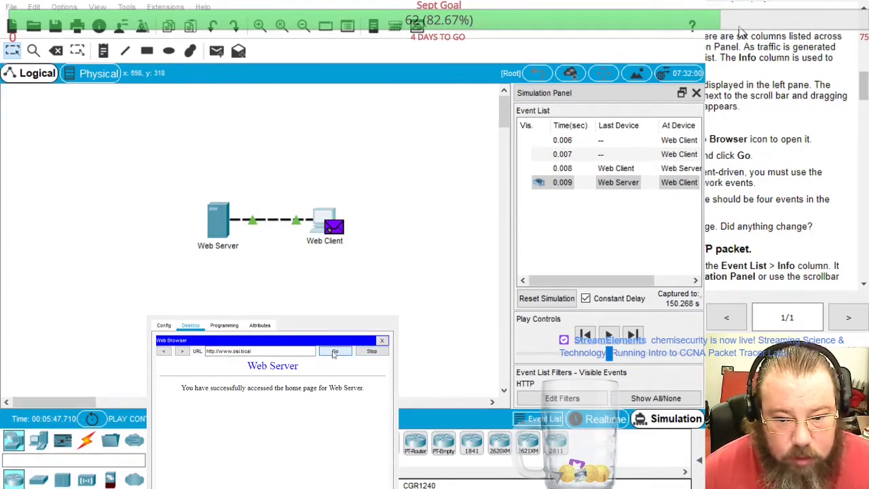
pyautogui.click(382, 340)
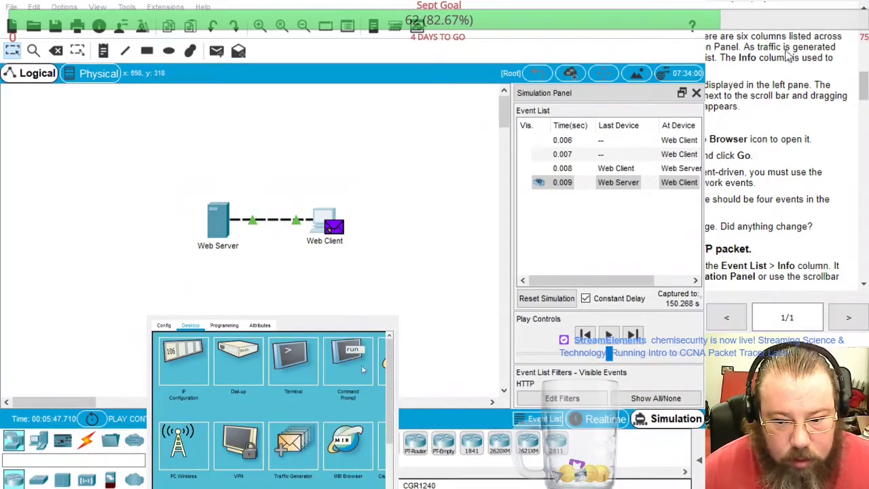
pyautogui.click(382, 367)
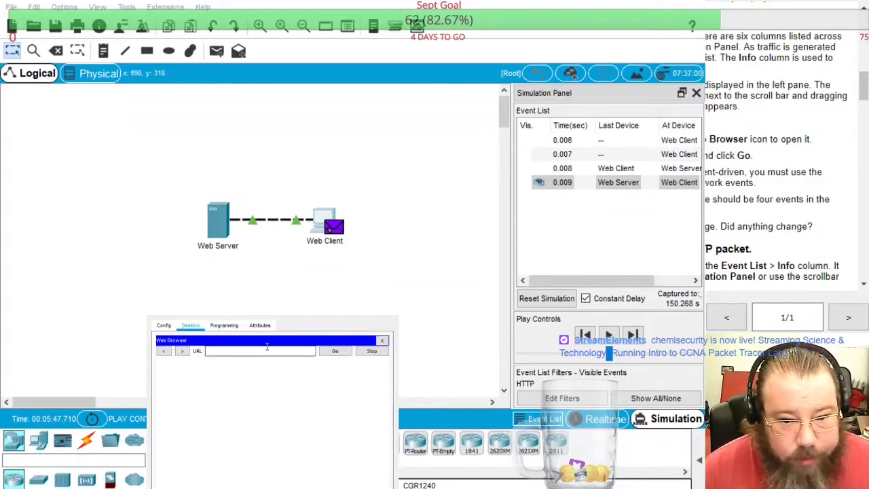
pyautogui.write('www.o')
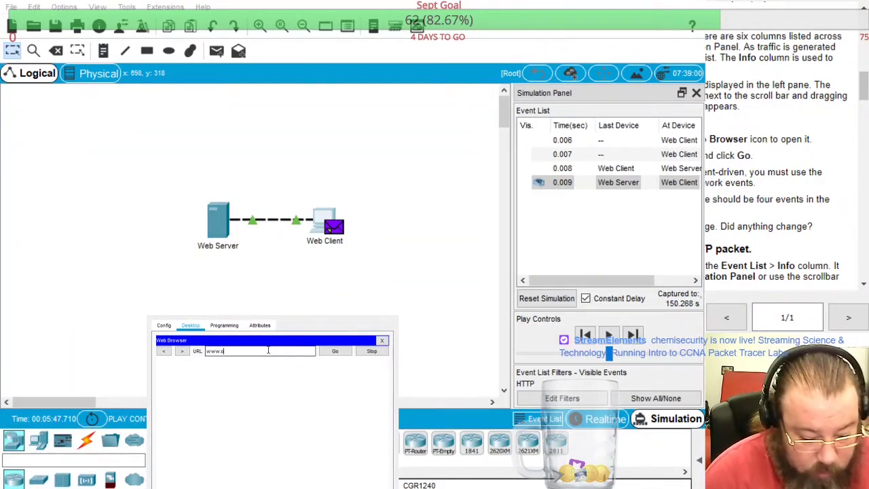
pyautogui.write('si.local')
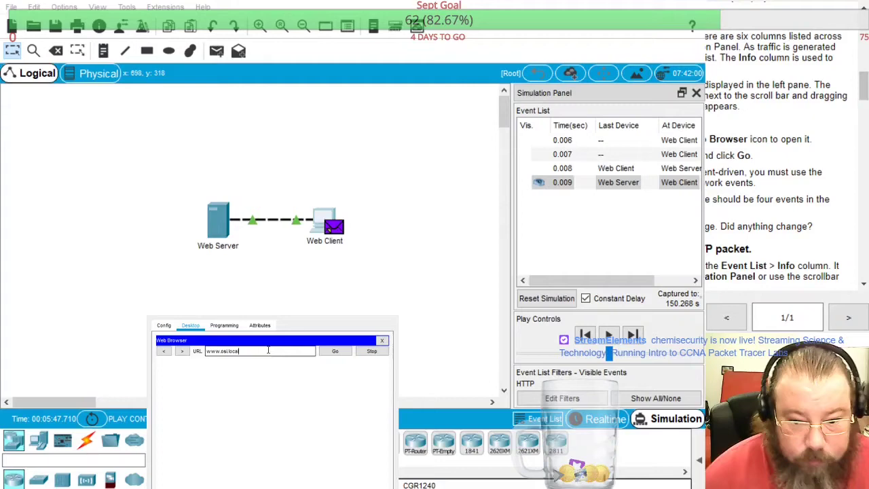
pyautogui.click(328, 353)
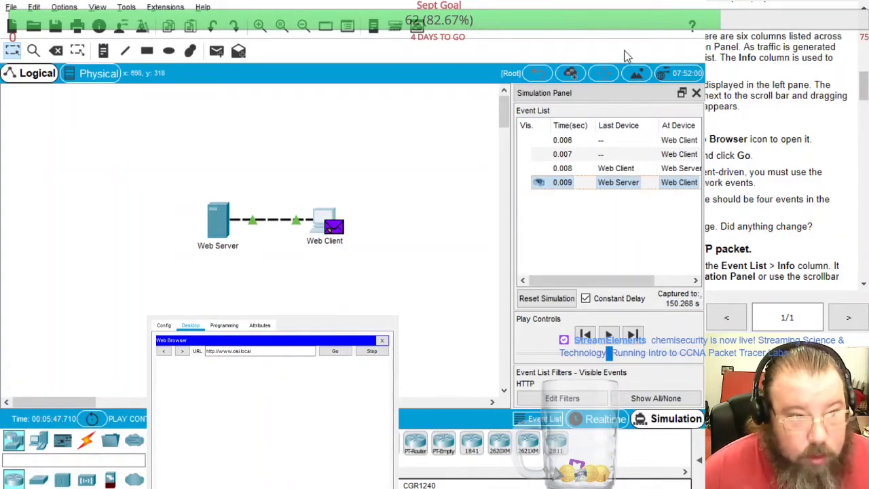
# - Capture/Forward three times until the server's HTTP reply reaches the Web Client
pyautogui.click(633, 335)
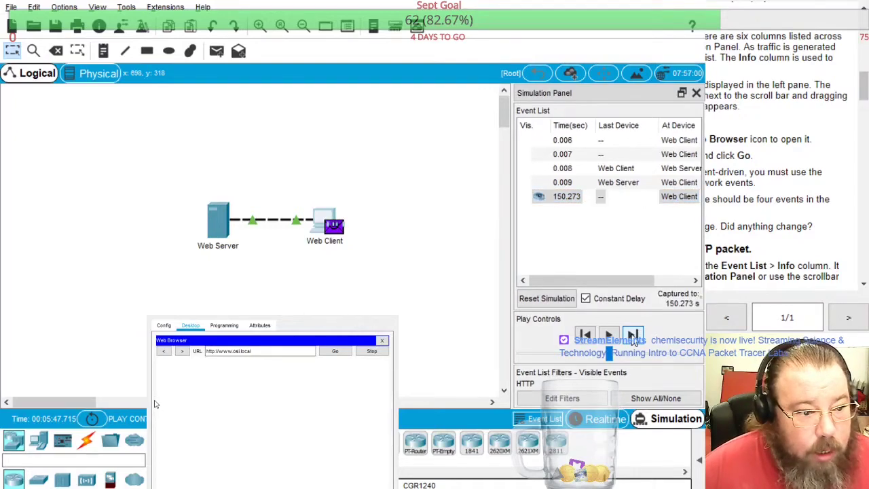
pyautogui.click(632, 335)
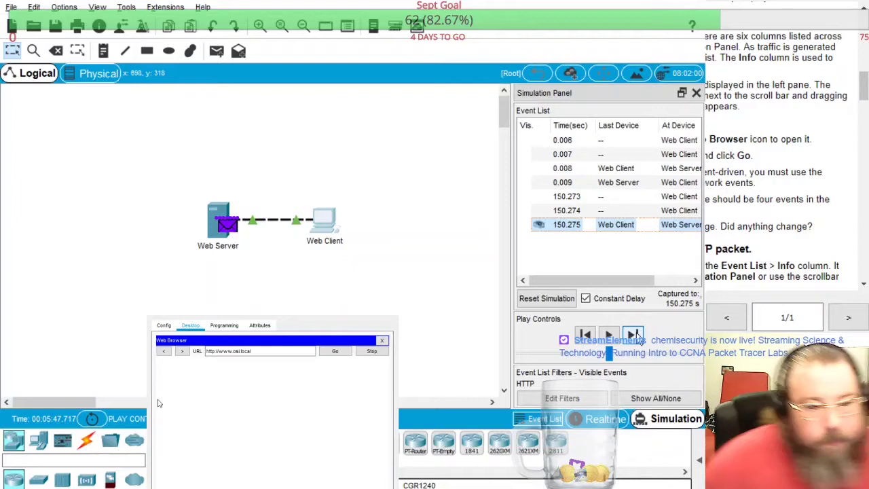
pyautogui.click(635, 336)
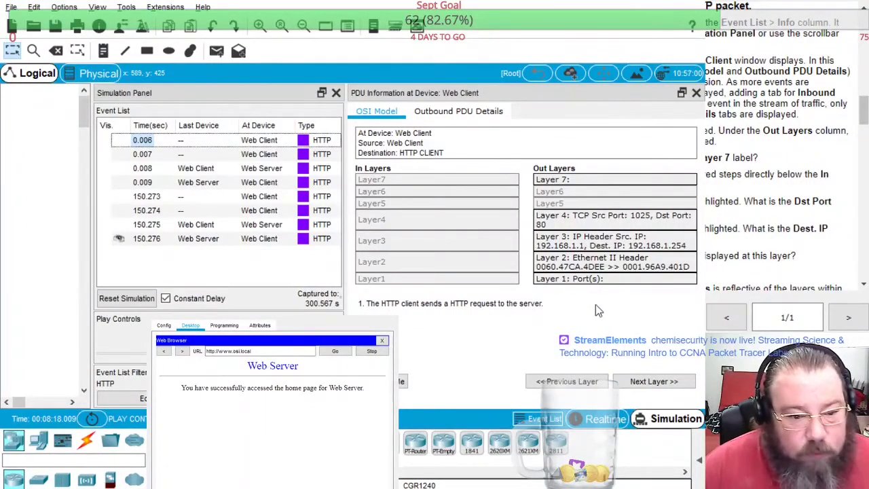
# - Select the 0.007 HTTP event to view the Web Client's OSI-layer details
pyautogui.click(644, 382)
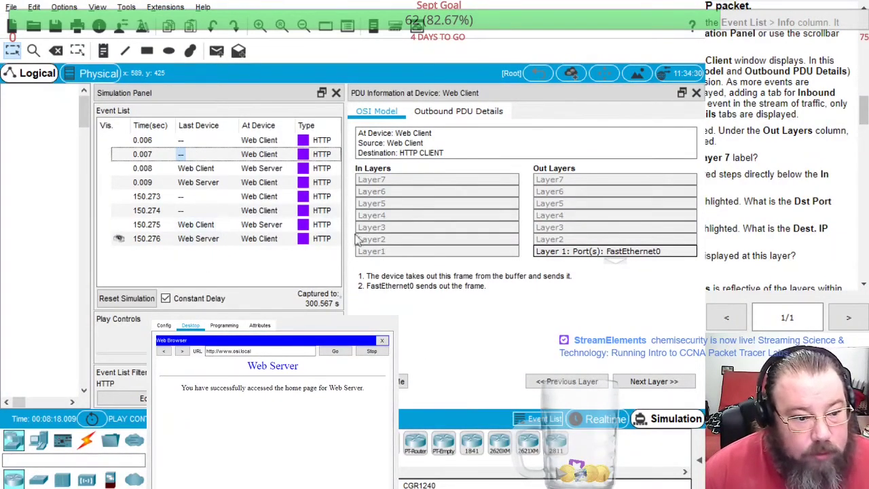
# - Select the 0.008 HTTP event to view the Web Server's In and Out Layers
pyautogui.click(669, 378)
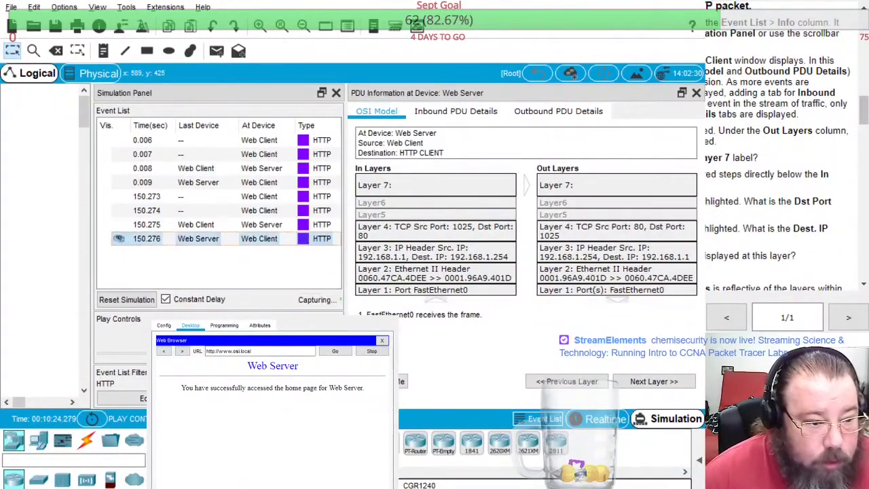
# - Select the 0.009 HTTP event to view the Web Client's In Layers for the reply
pyautogui.click(208, 184)
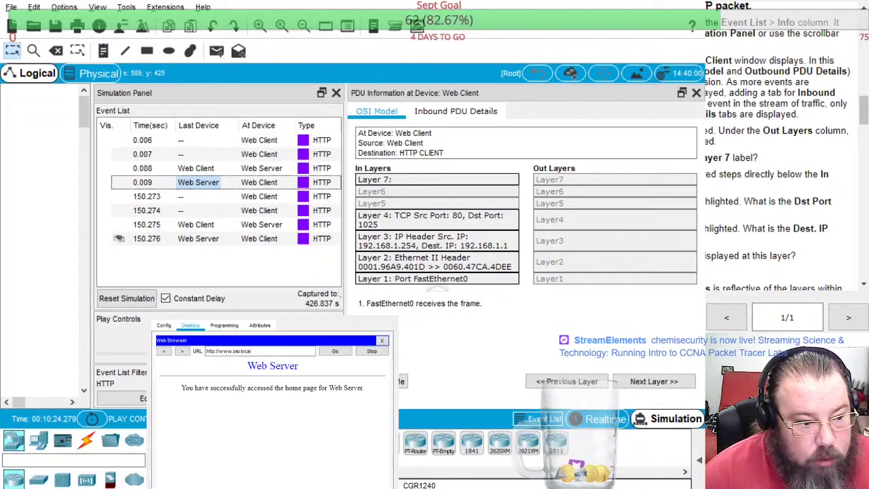
pyautogui.click(325, 464)
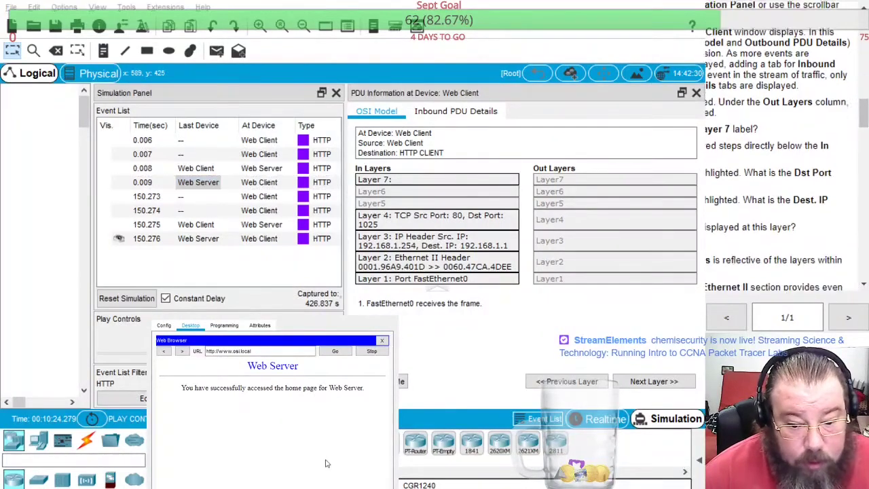
# - Open the PDU details of the first DNS event, then the first ARP event
pyautogui.scroll(-3, 326, 456)
pyautogui.scroll(-1, 326, 457)
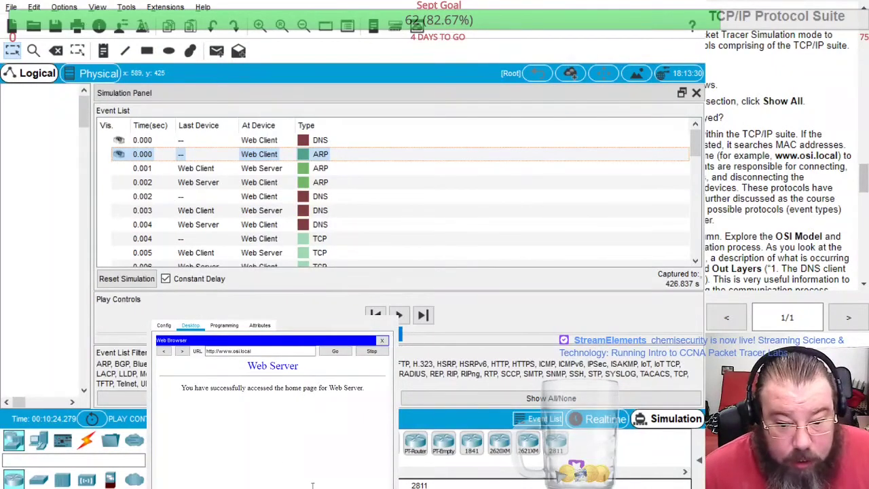
pyautogui.click(274, 144)
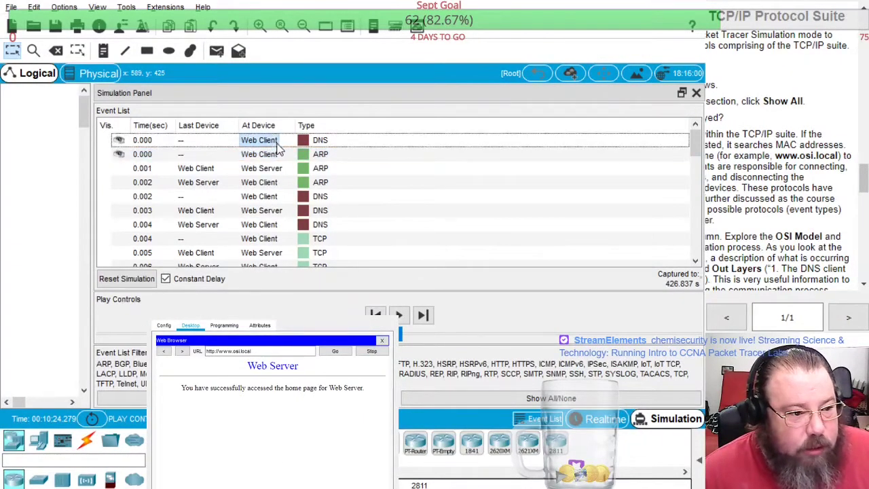
pyautogui.click(277, 152)
# - Widen the PDU Information window and view the DNS query's Outbound PDU Details IP header
pyautogui.moveTo(634, 242); pyautogui.dragTo(380, 242)
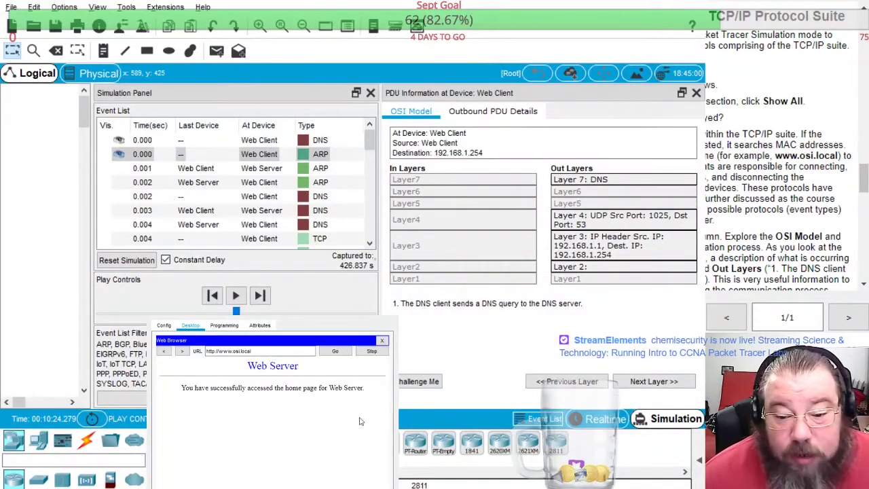
pyautogui.scroll(-5, 326, 163)
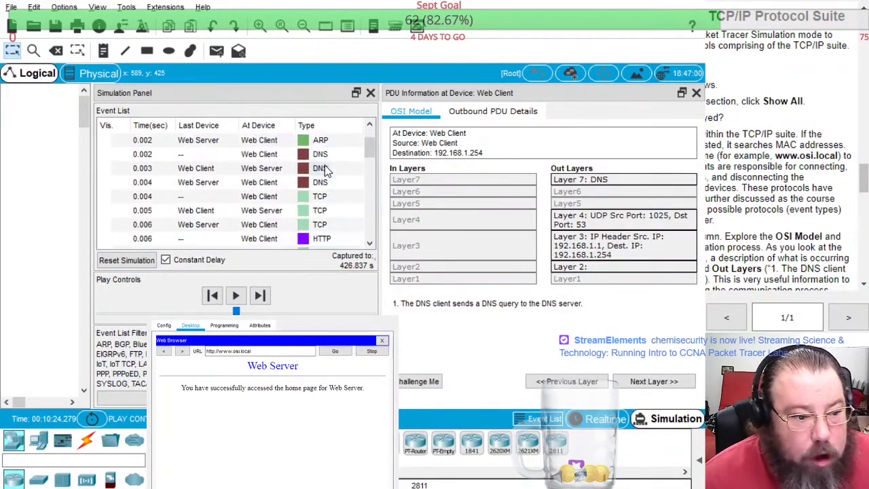
pyautogui.scroll(-5, 333, 190)
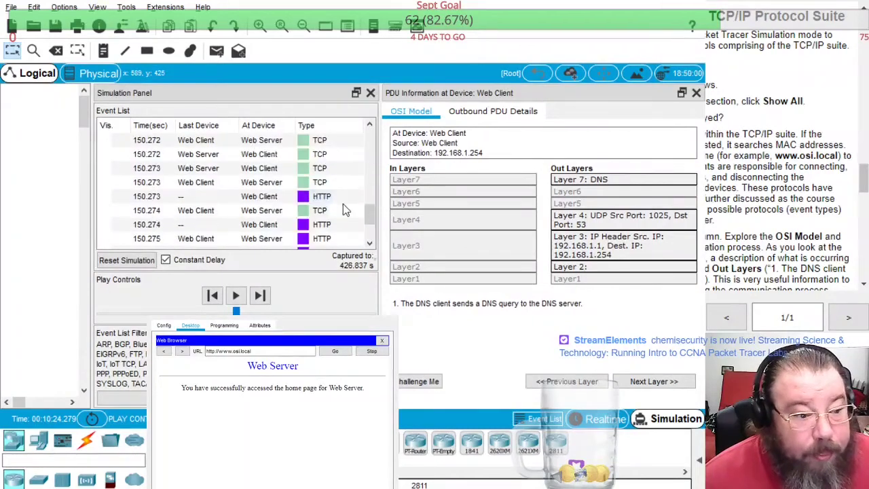
pyautogui.scroll(10, 343, 200)
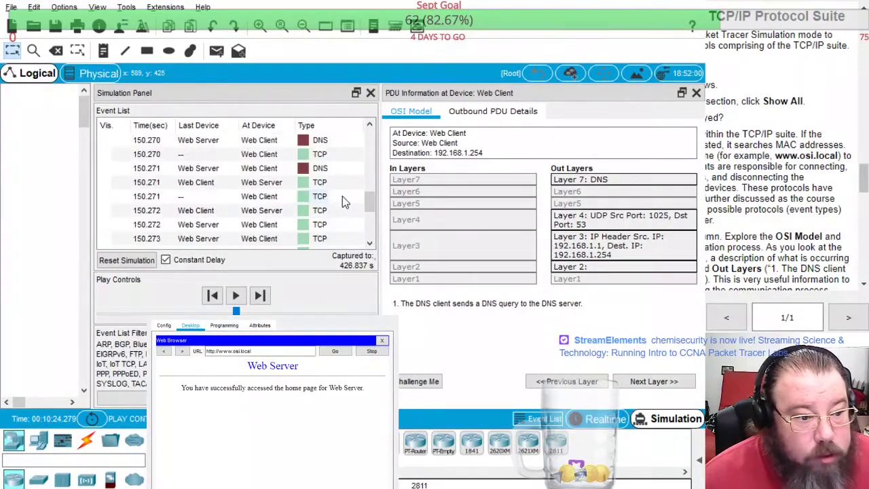
pyautogui.scroll(5, 341, 195)
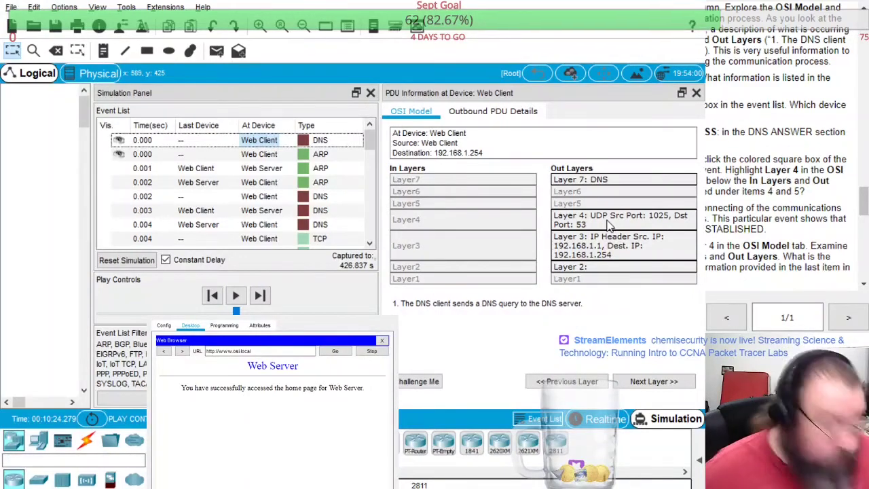
pyautogui.click(493, 111)
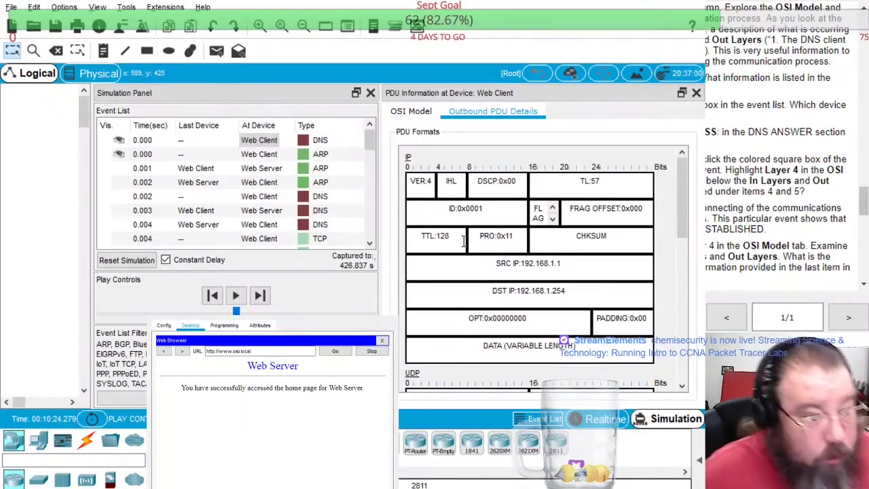
# - Scroll the Event List down toward the 150.271 DNS event at the Web Client
pyautogui.scroll(-5, 461, 242)
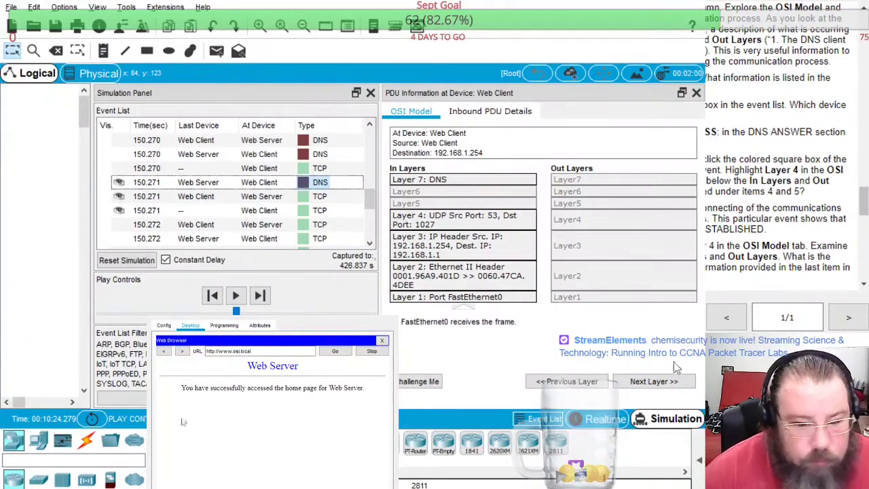
pyautogui.scroll(-3, 716, 219)
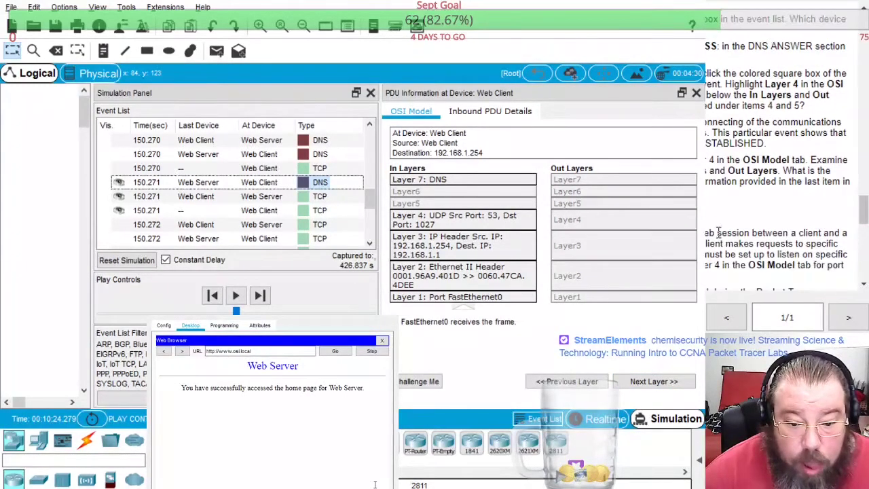
pyautogui.click(490, 111)
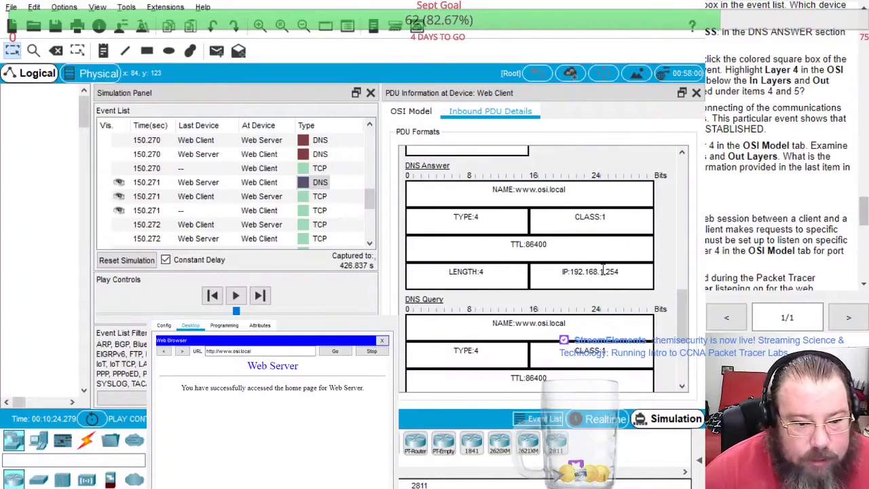